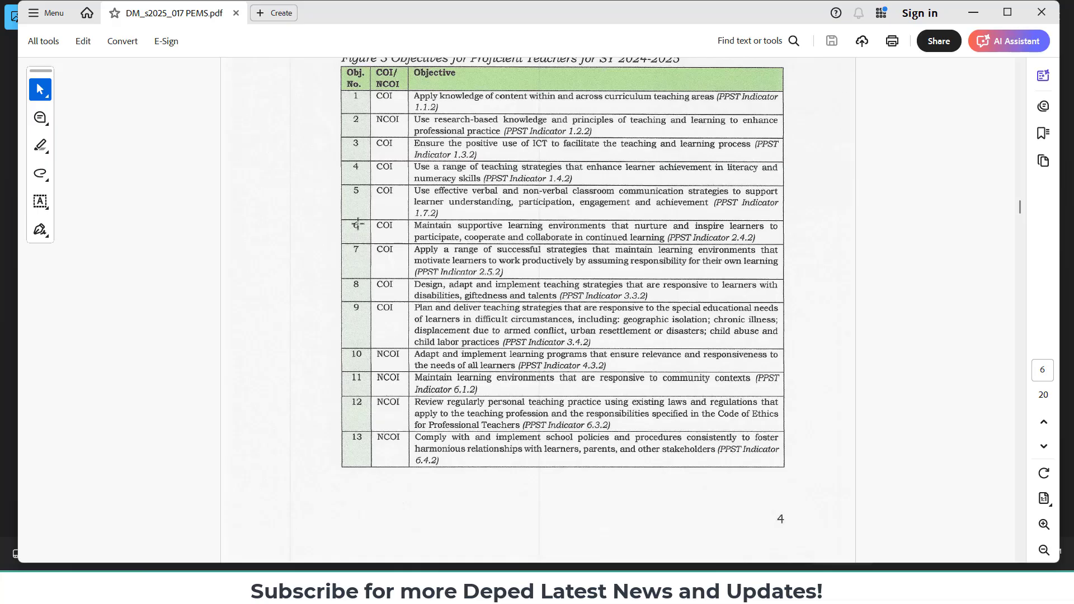
- Switch from the objectives PDF to ChatGPT in the browser and view the start of the Faraday's Law lesson plan
mouse_move(777, 588)
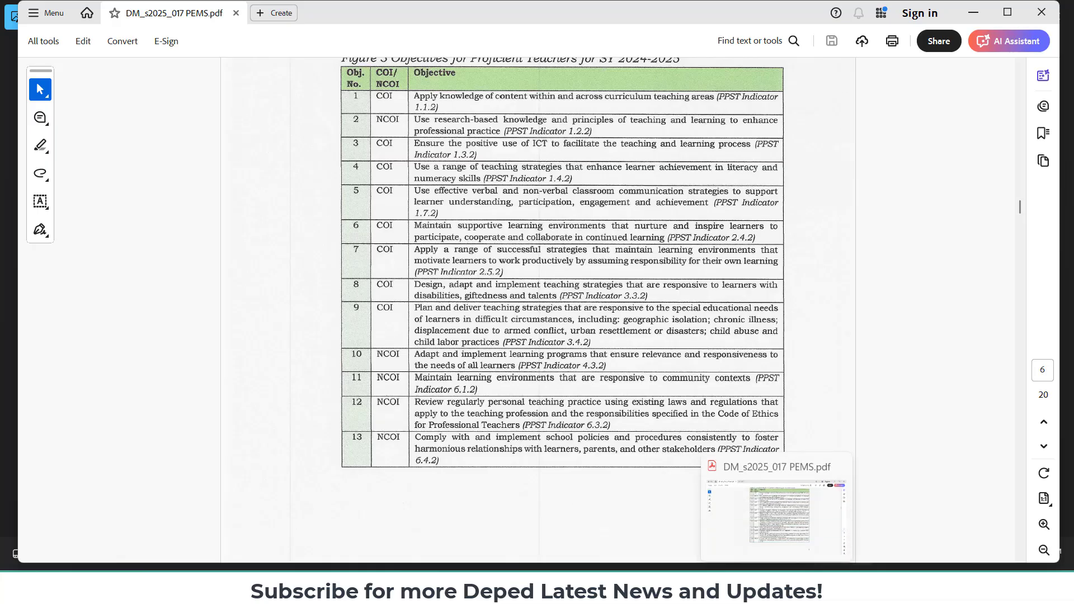
left_click(715, 587)
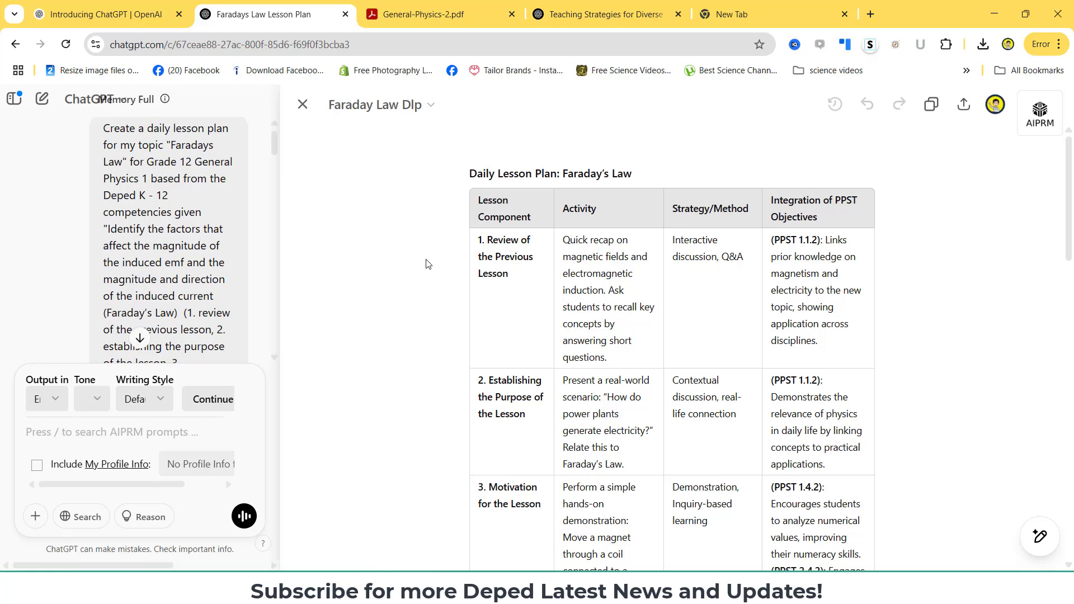
scroll(1073, 224, "down", 1)
left_click_drag(1073, 224, 1073, 208)
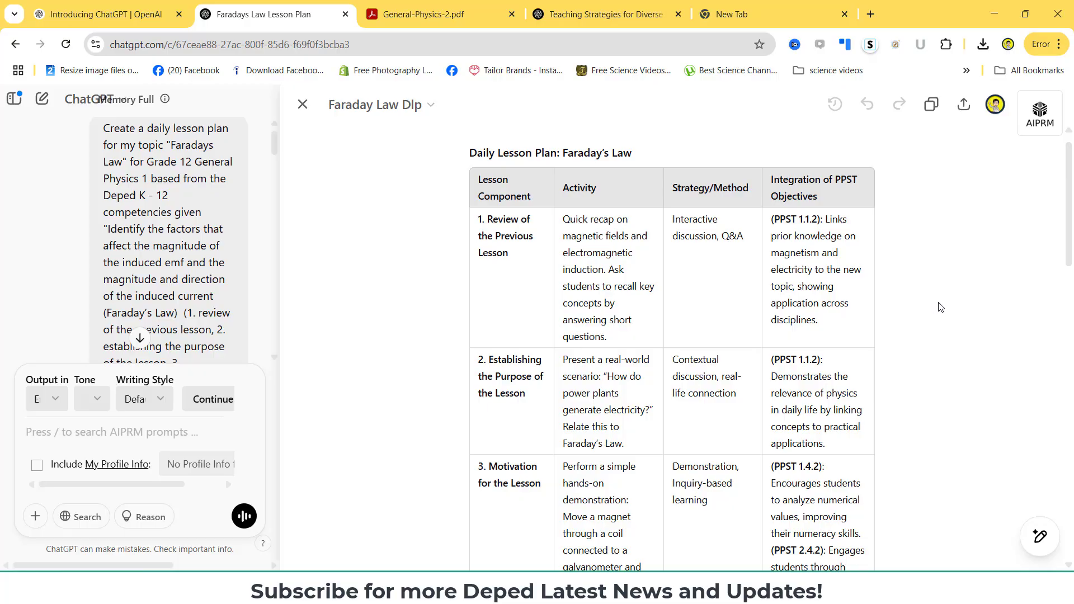
- Look at General-Physics-2.pdf and the proficient teacher objectives in the memo, and return to the start of the ChatGPT lesson plan prompt
left_click(469, 14)
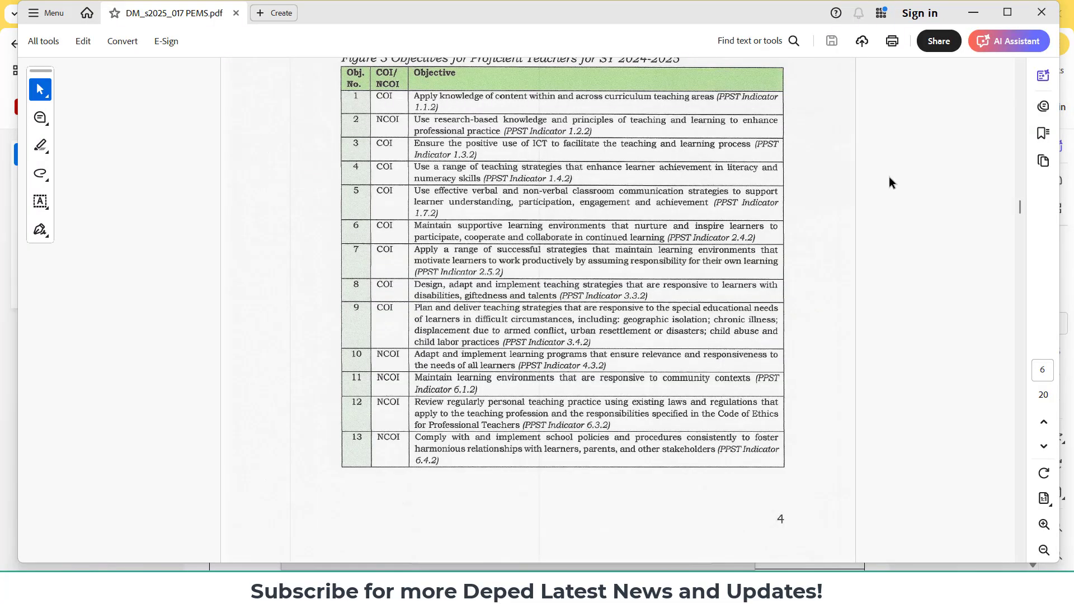
left_click(1020, 64)
left_click(1021, 65)
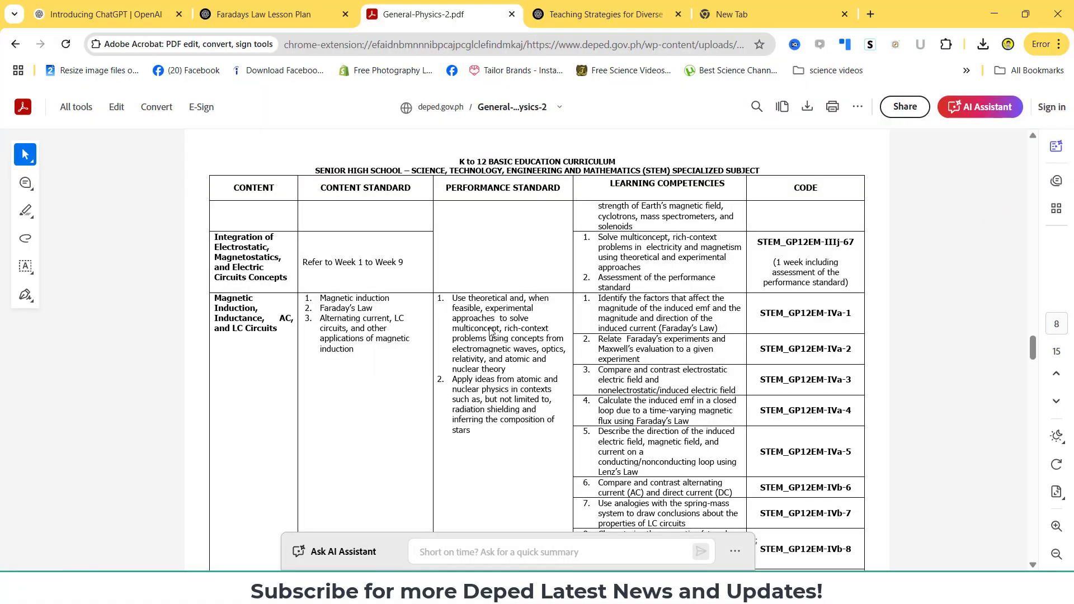
left_click(222, 19)
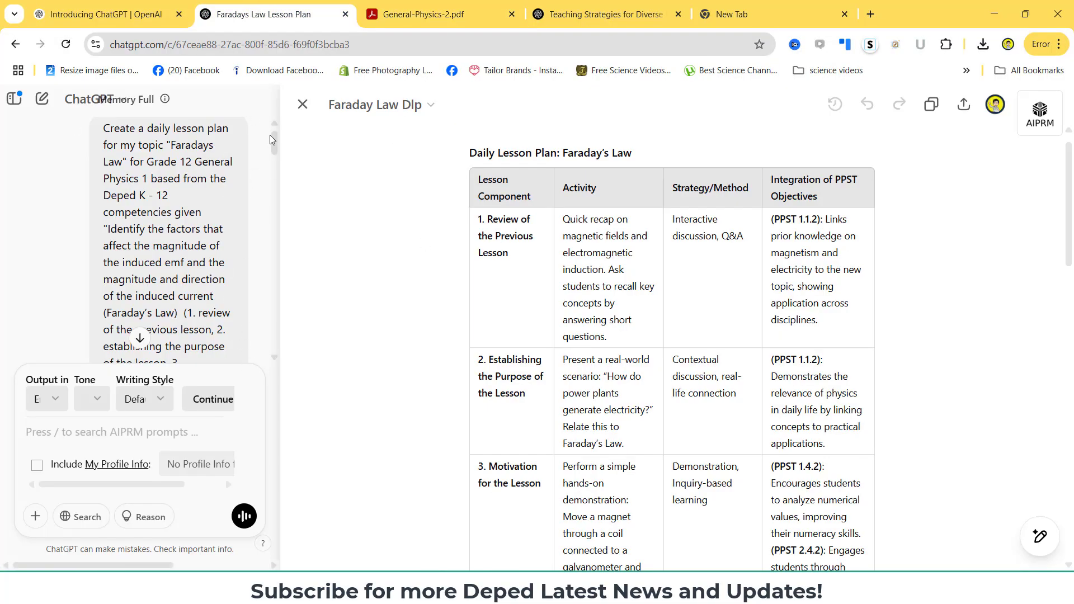
left_click_drag(277, 145, 276, 143)
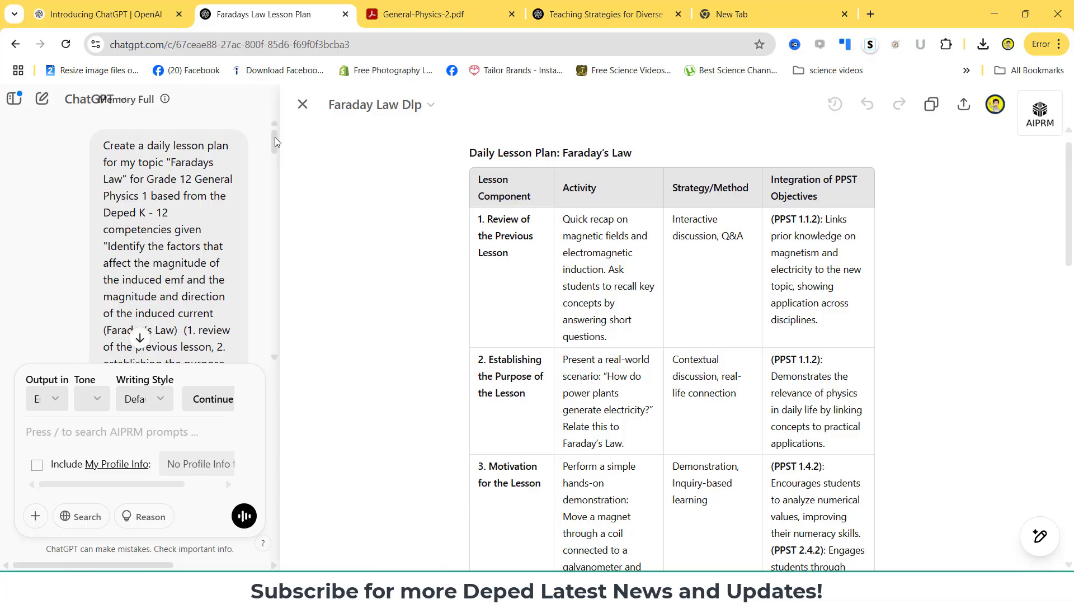
- Examine the Faraday's Law content standard and its first learning competency in General-Physics-2.pdf
left_click(445, 14)
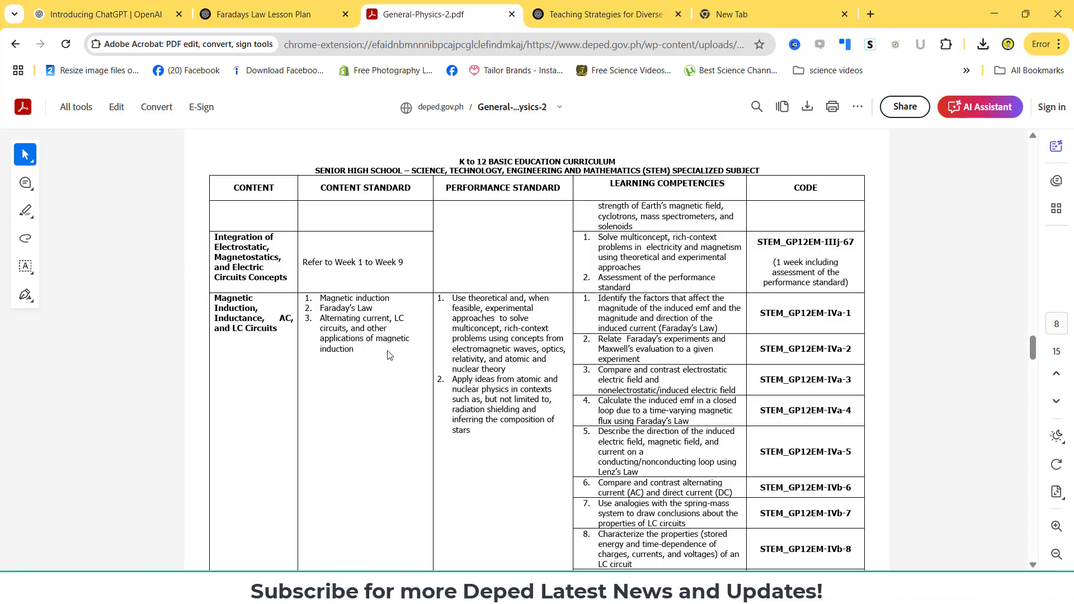
left_click_drag(375, 309, 320, 309)
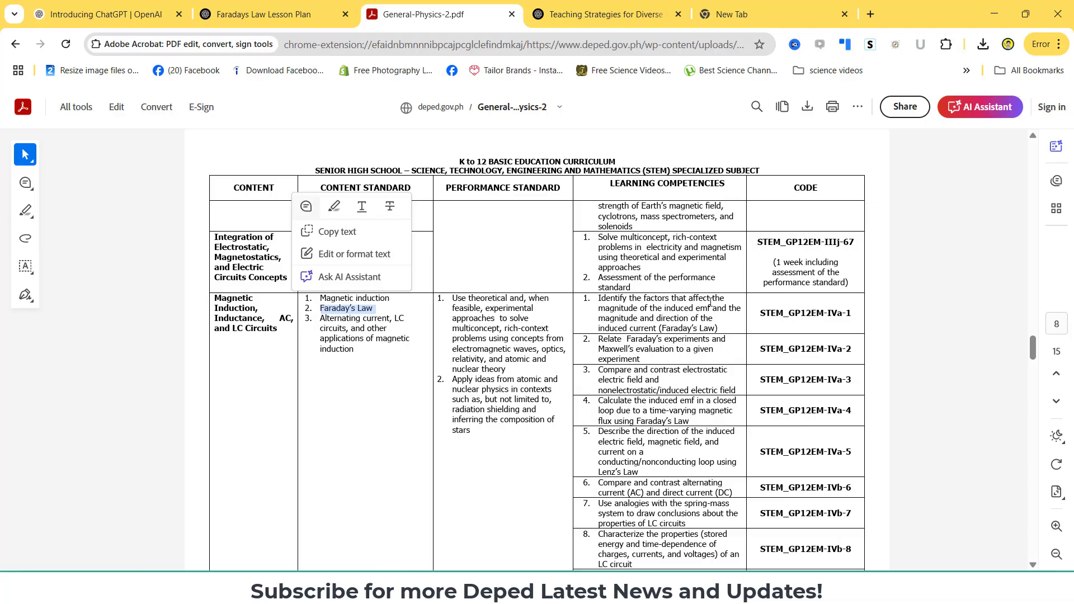
left_click(727, 332)
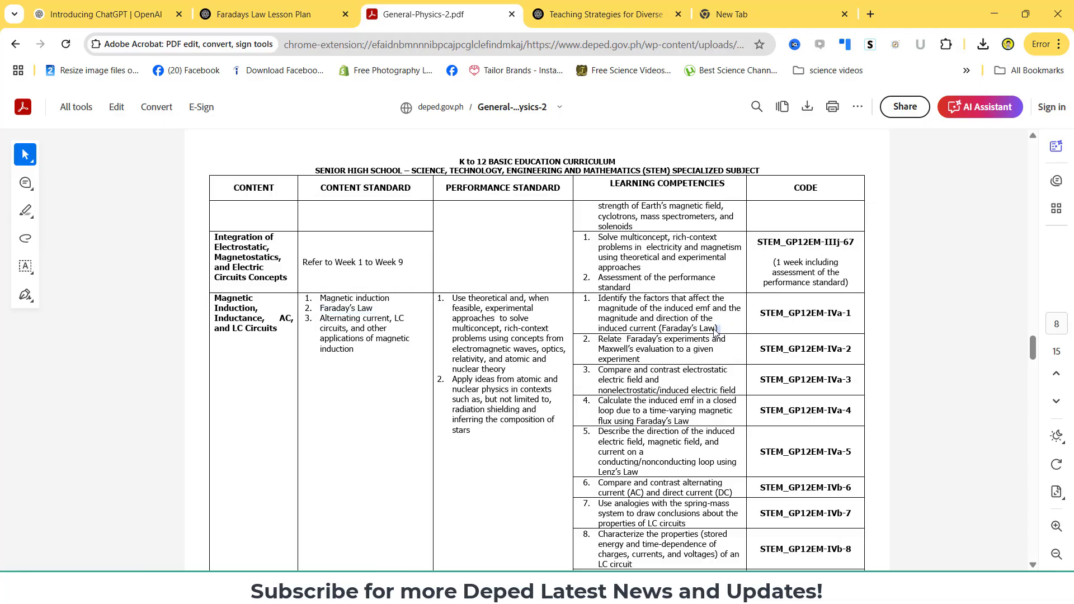
left_click_drag(717, 331, 598, 311)
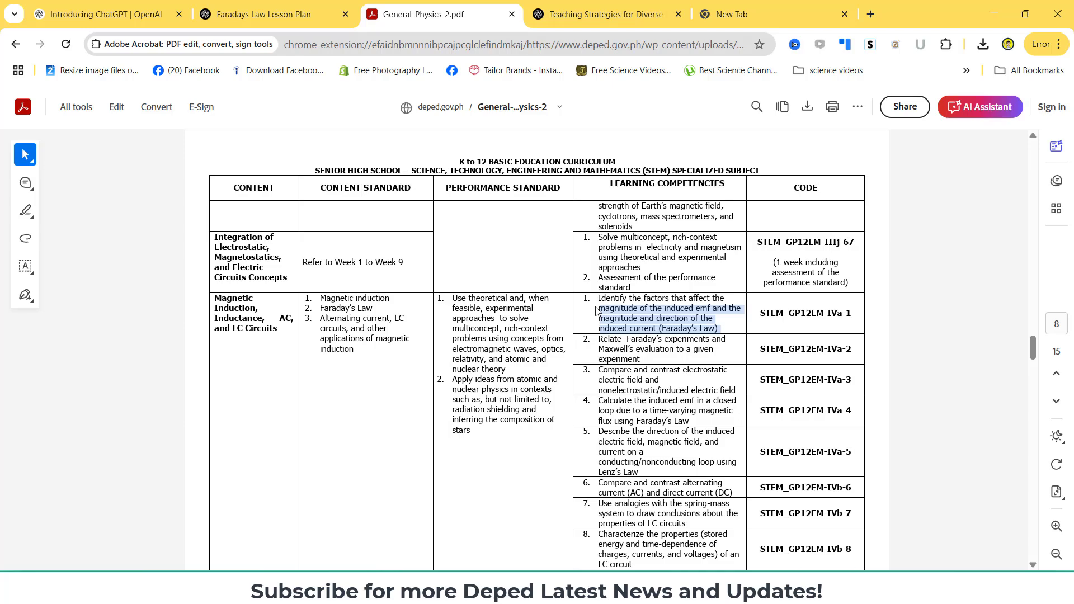
left_click(709, 330)
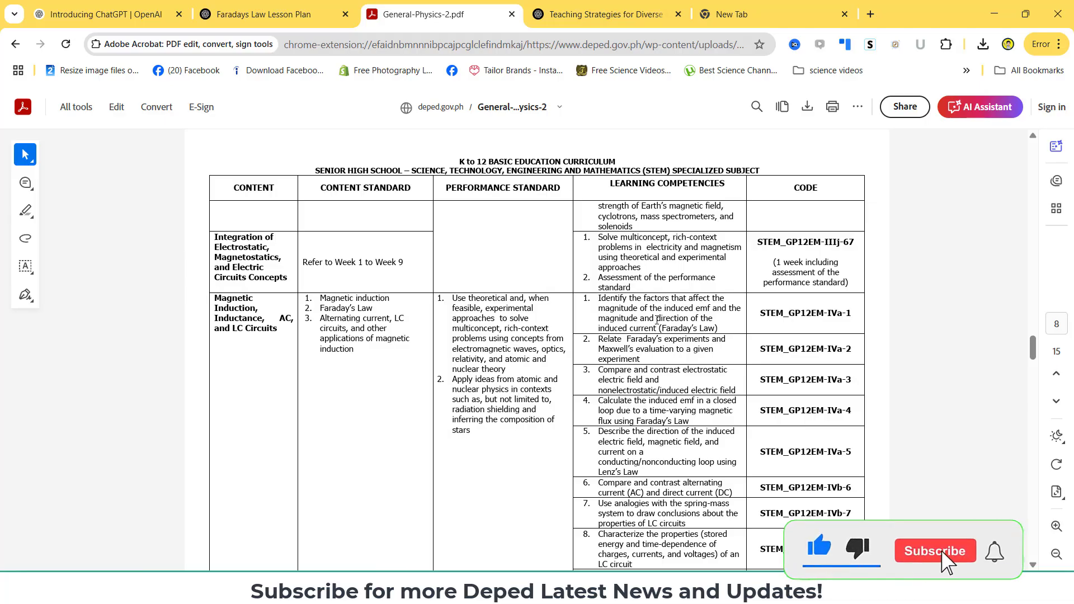
- Widen the ChatGPT conversation beside the canvas and compare the prompt's PPST objectives with those in DM_s2025_017 PEMS.pdf
left_click(257, 12)
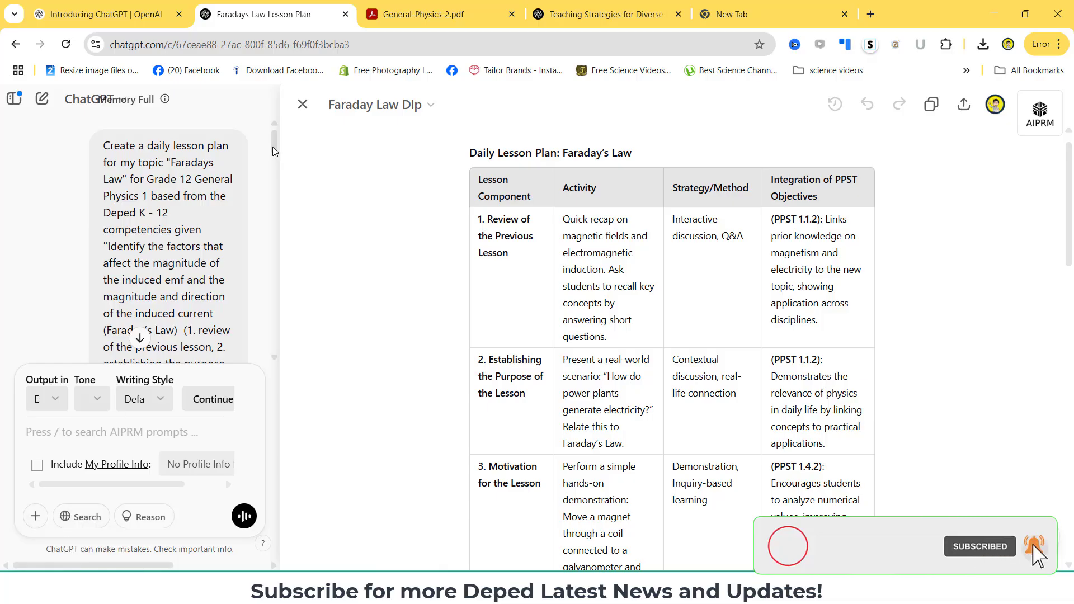
left_click_drag(280, 157, 908, 197)
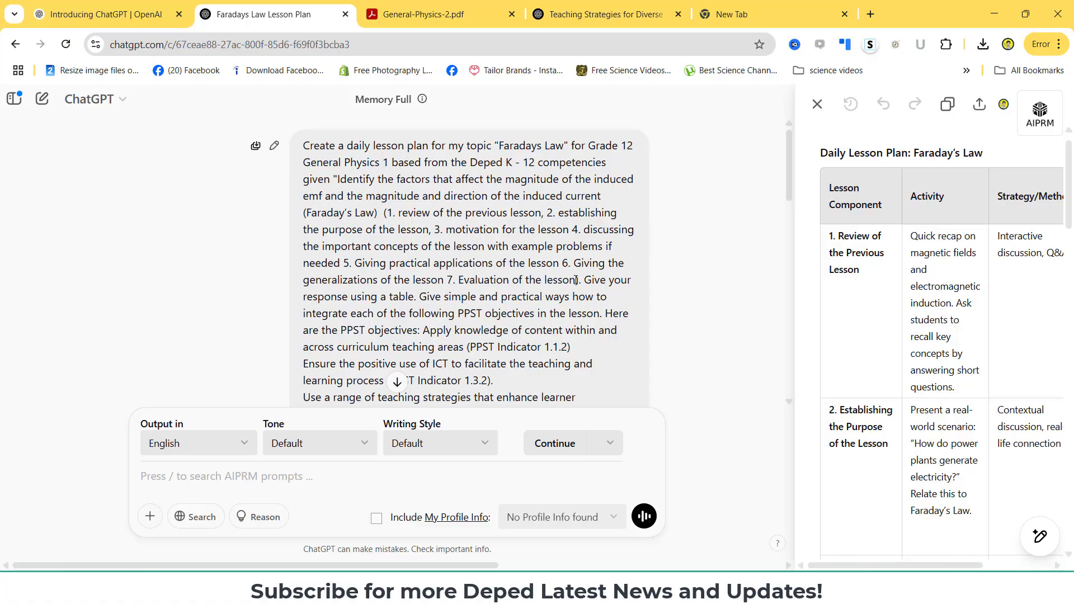
scroll(430, 244, "down", 2)
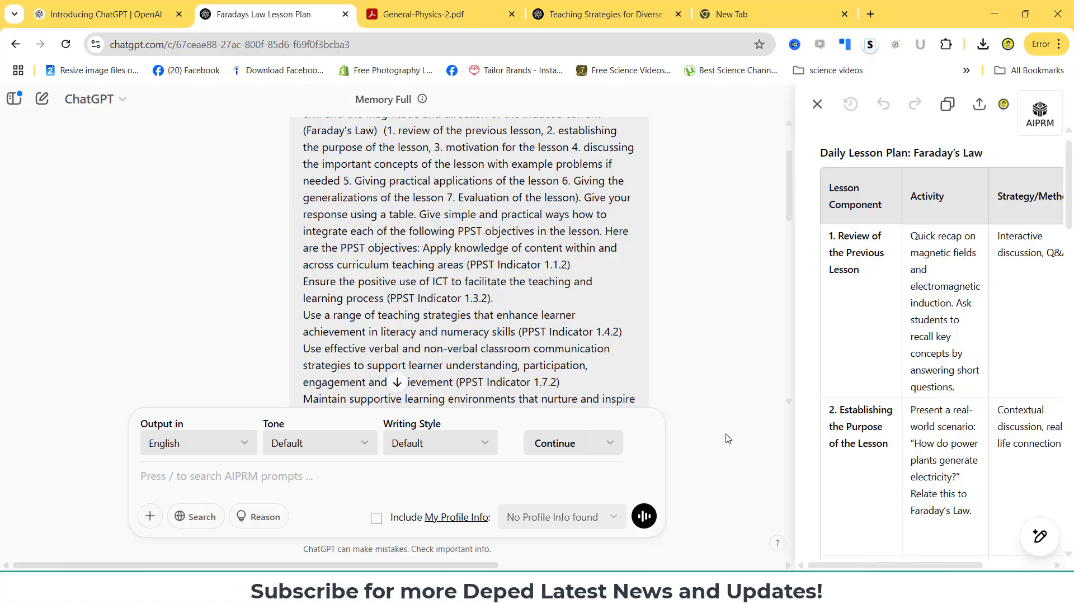
left_click(786, 589)
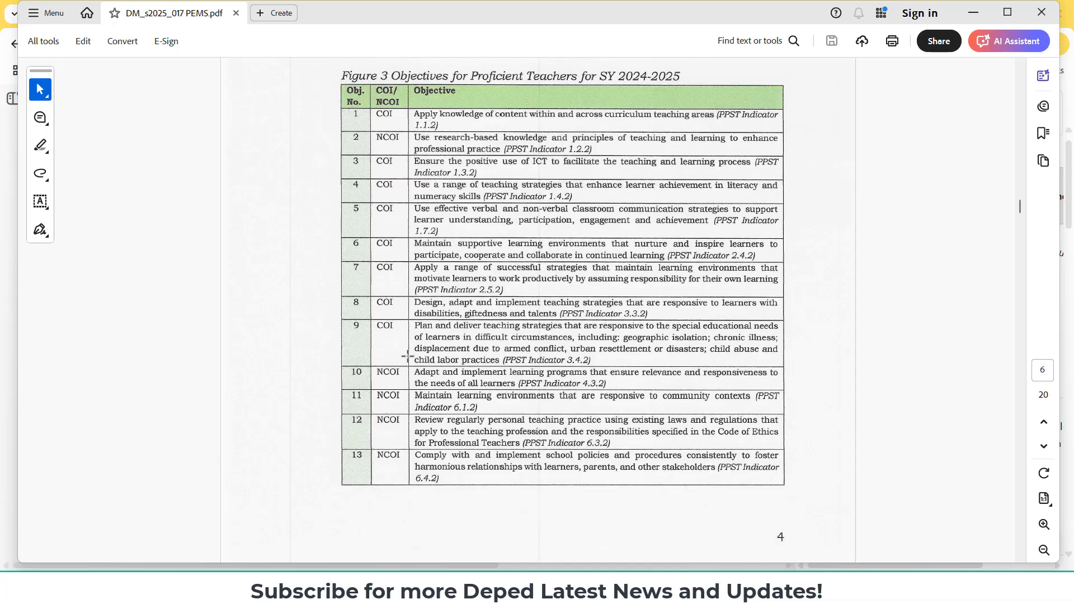
left_click(428, 587)
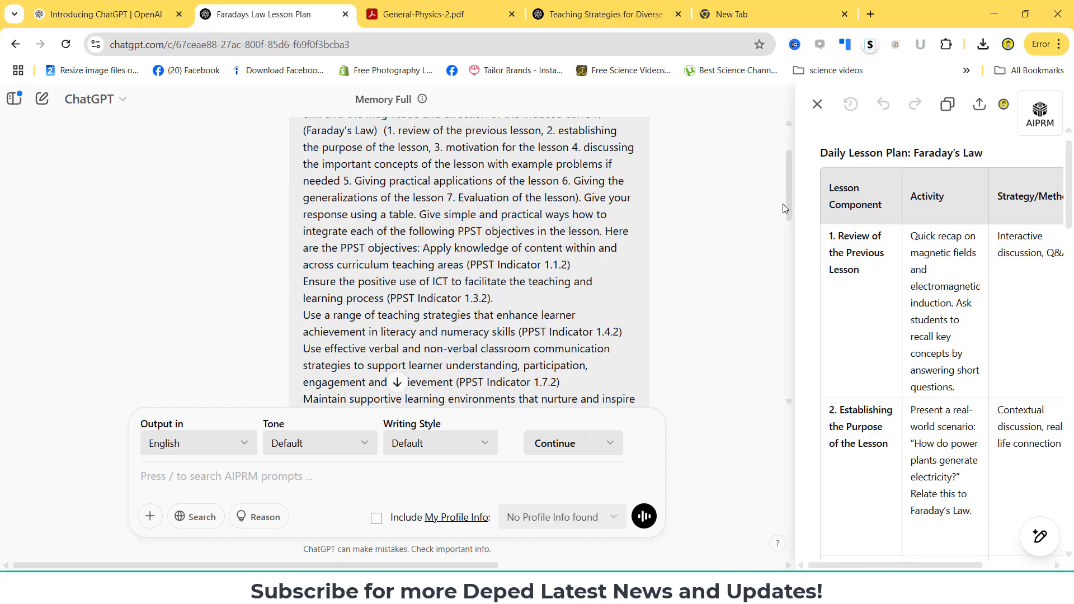
- Read the rest of the prompt, from the remaining PPST objectives to the PhET simulation and fourth-column requests
scroll(783, 203, "down", 2)
scroll(783, 246, "down", 2)
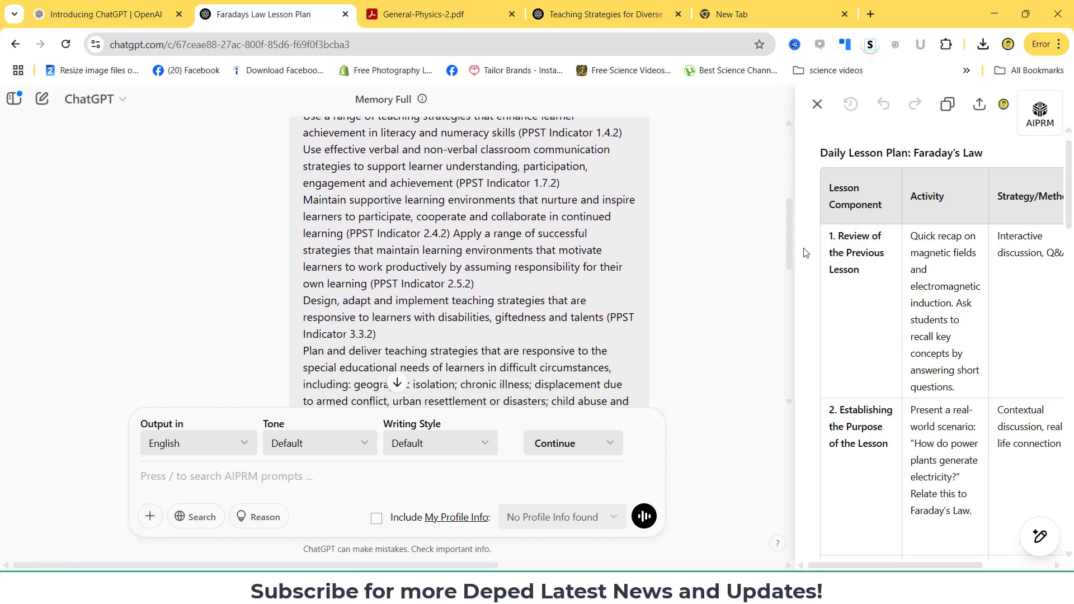
scroll(787, 273, "down", 3)
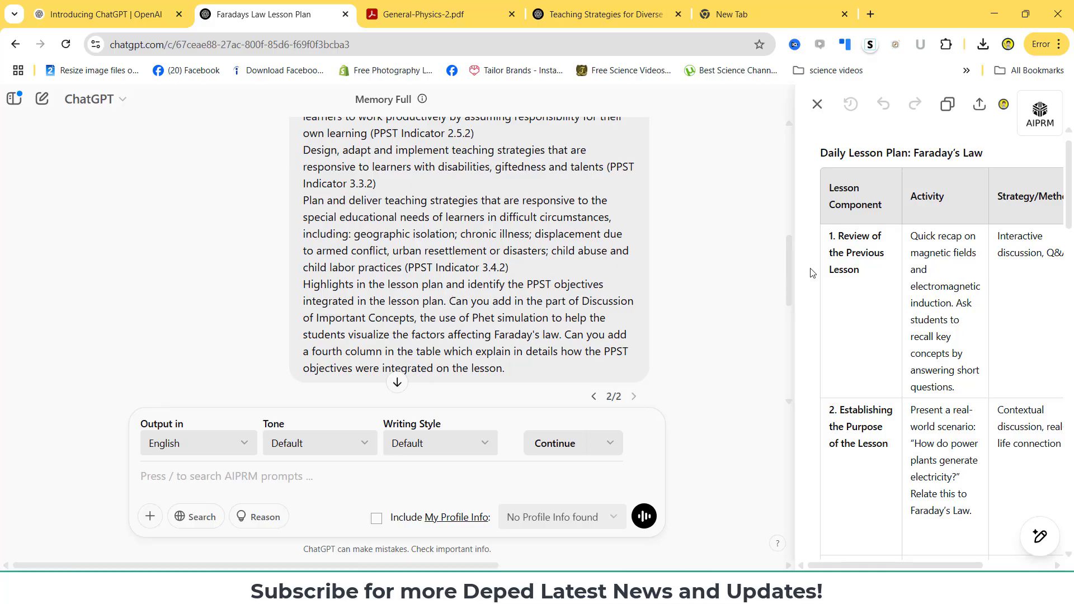
scroll(790, 272, "down", 1)
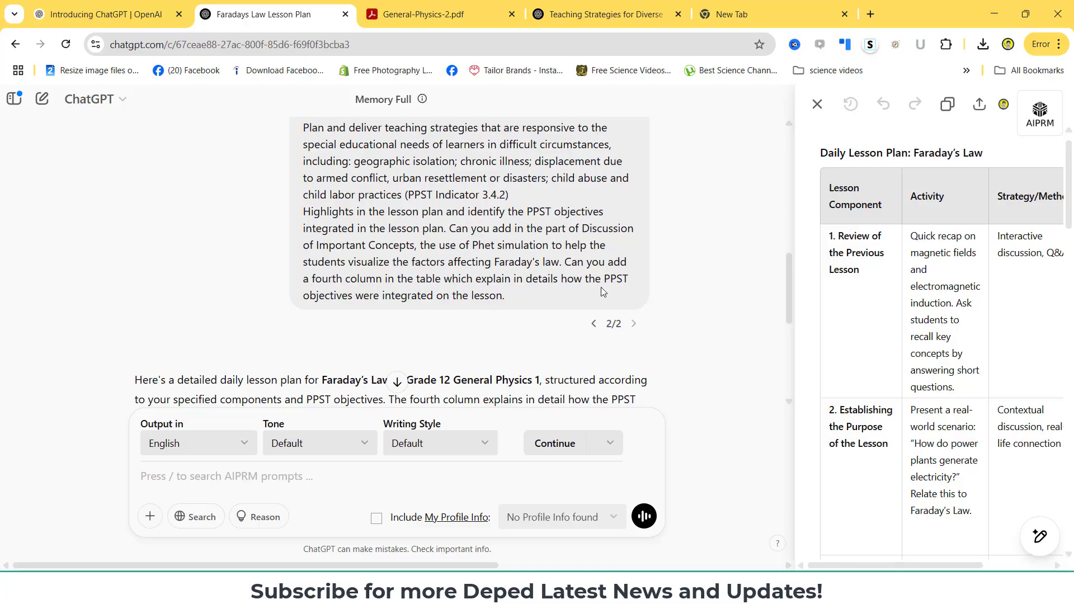
- Widen the lesson plan canvas and examine the review, purpose and motivation rows with their PPST integration
left_click_drag(788, 277, 62, 320)
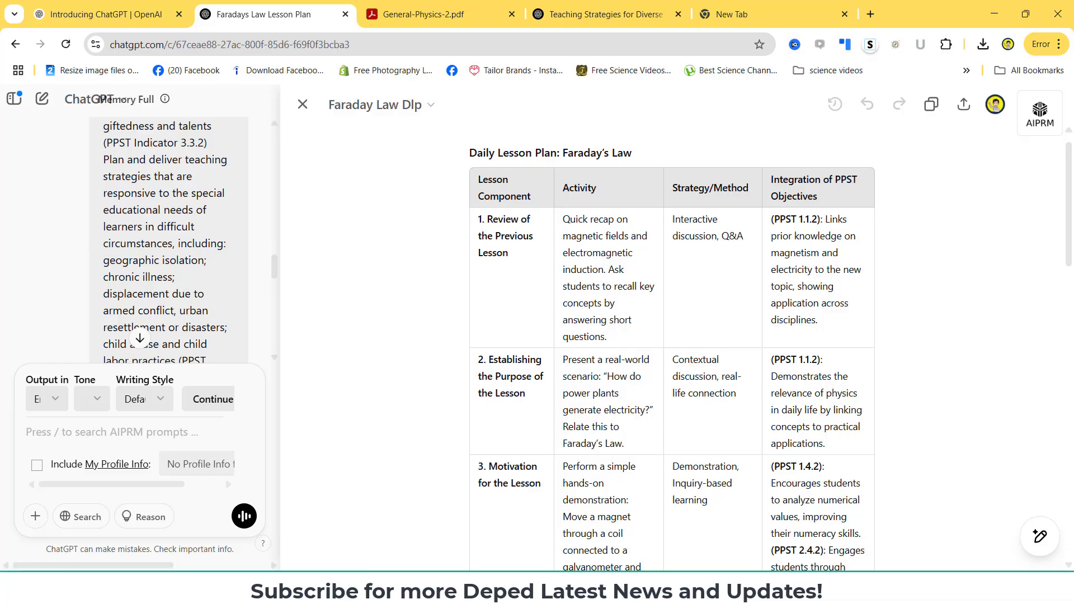
mouse_move(1072, 189)
left_mouse_down()
mouse_move(1073, 212)
mouse_move(1073, 191)
left_mouse_up()
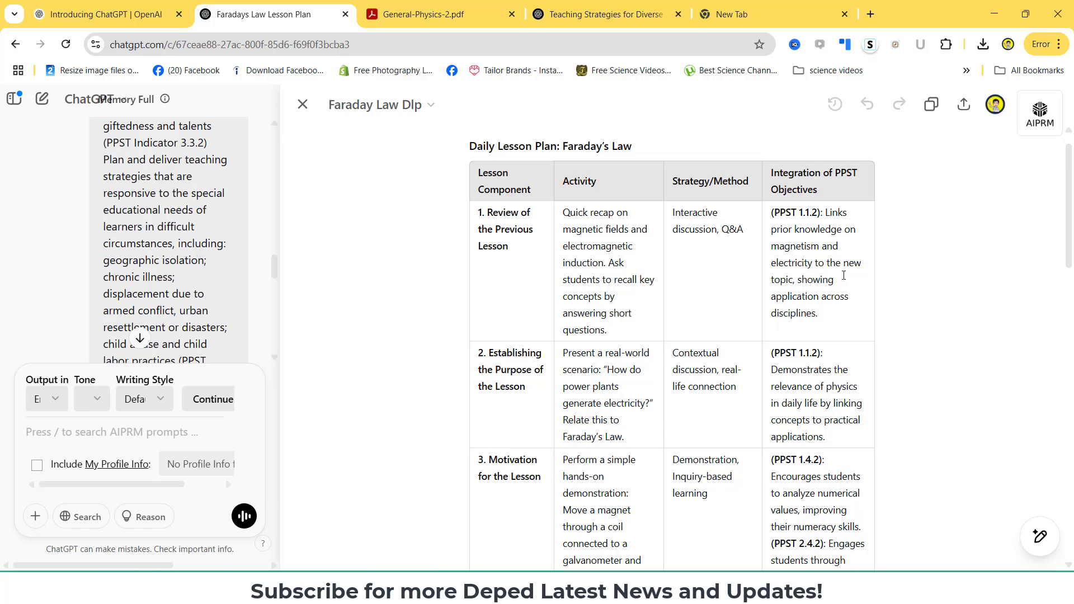
left_click_drag(814, 263, 774, 247)
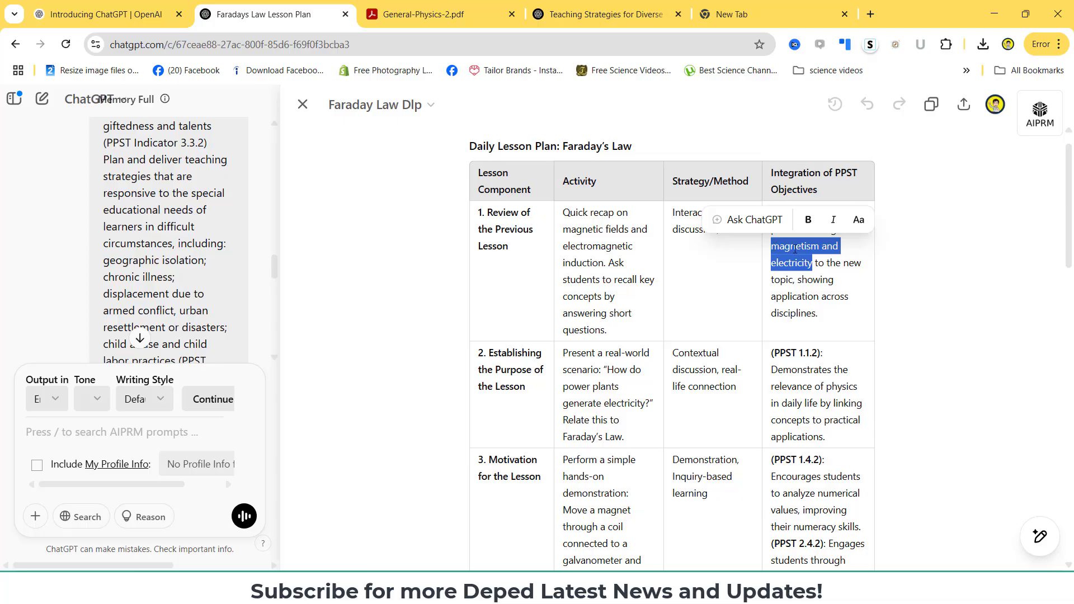
left_click(834, 294)
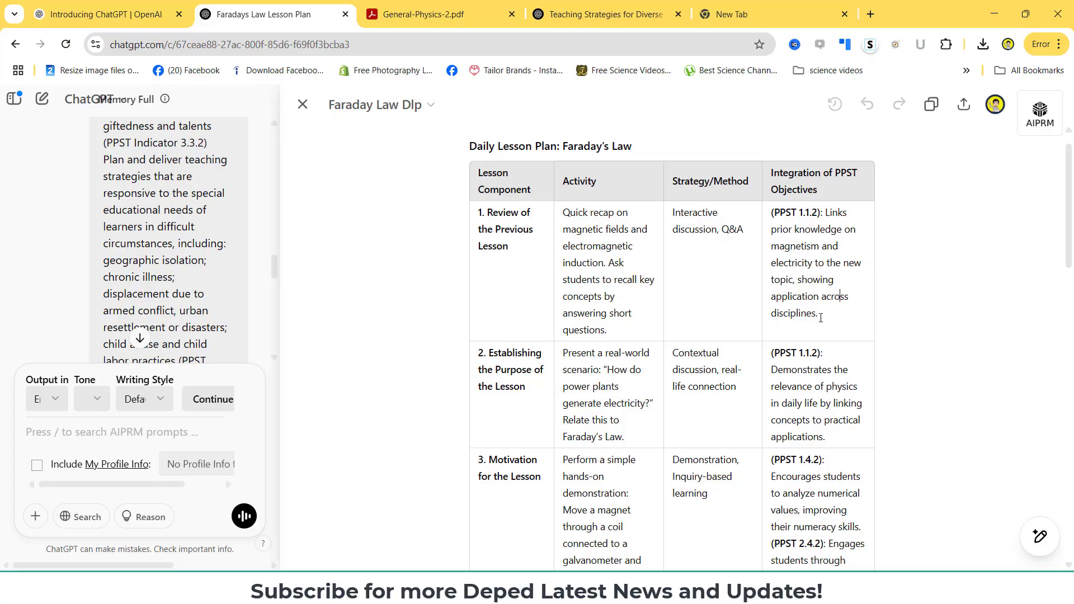
left_click_drag(1068, 235, 1069, 284)
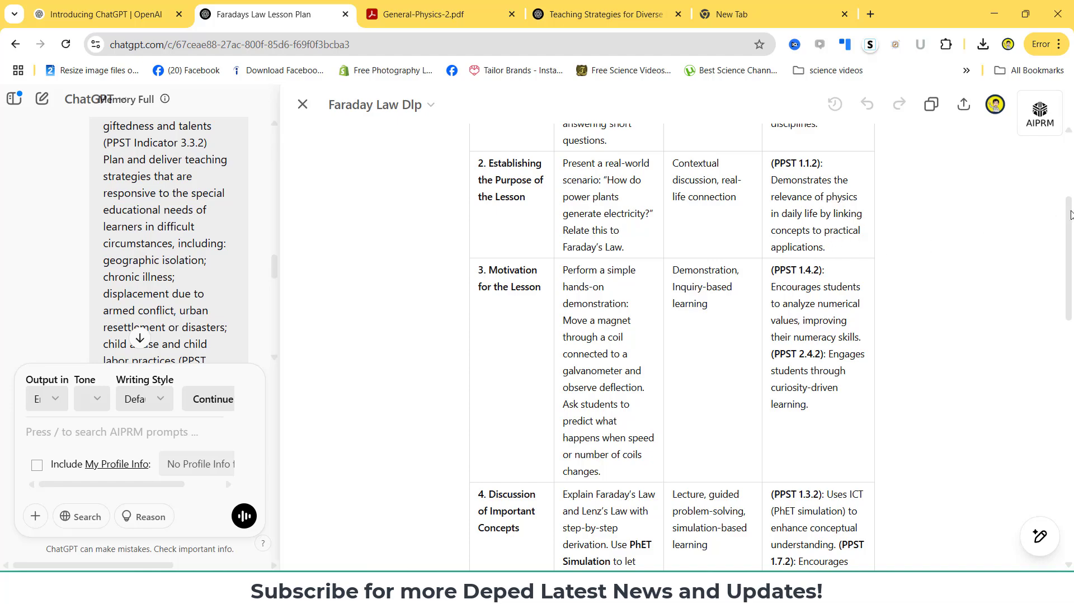
scroll(667, 265, "down", 2)
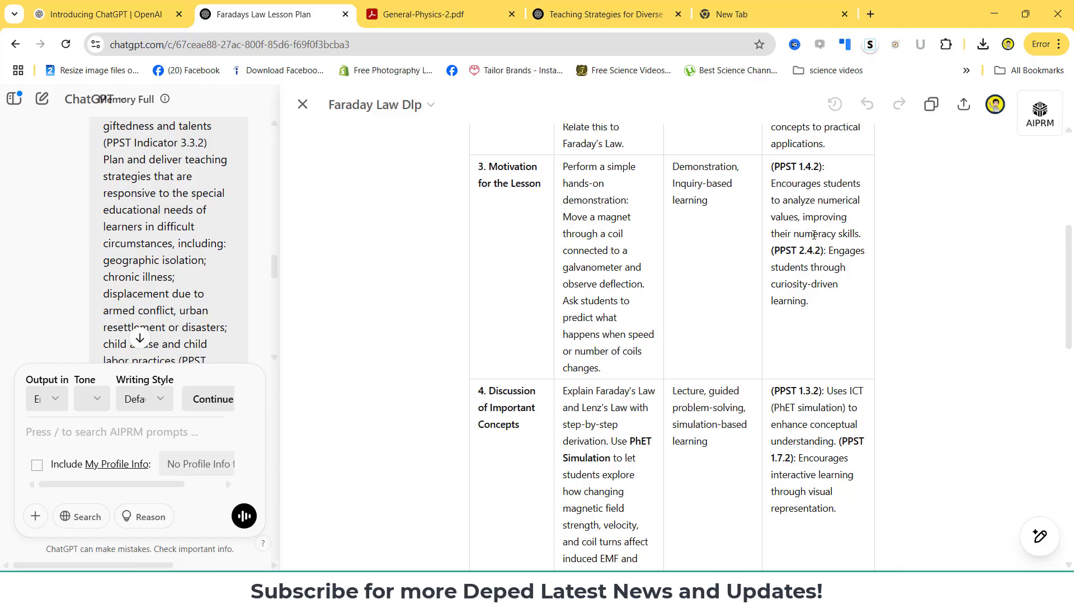
scroll(801, 280, "down", 1)
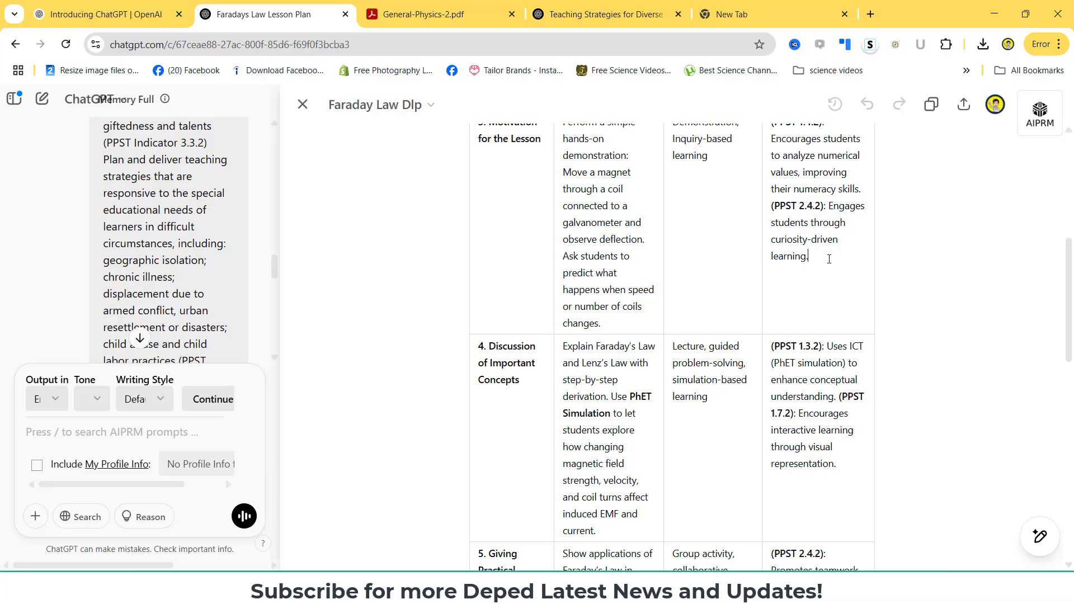
- Examine the lesson plan's Discussion of Important Concepts and Giving Practical Applications rows
scroll(1024, 288, "down", 3)
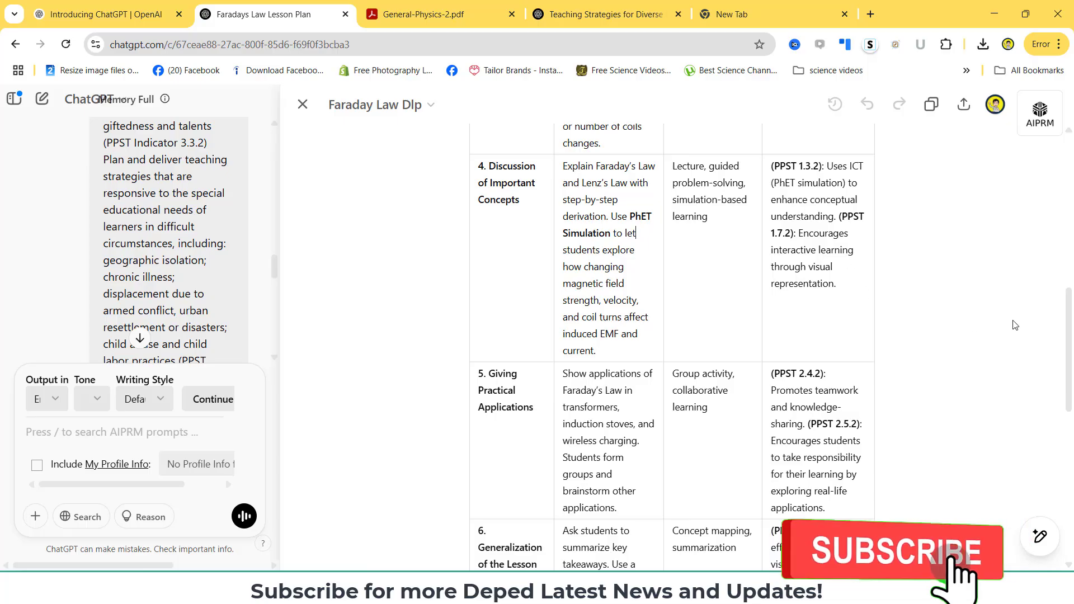
scroll(759, 283, "down", 1)
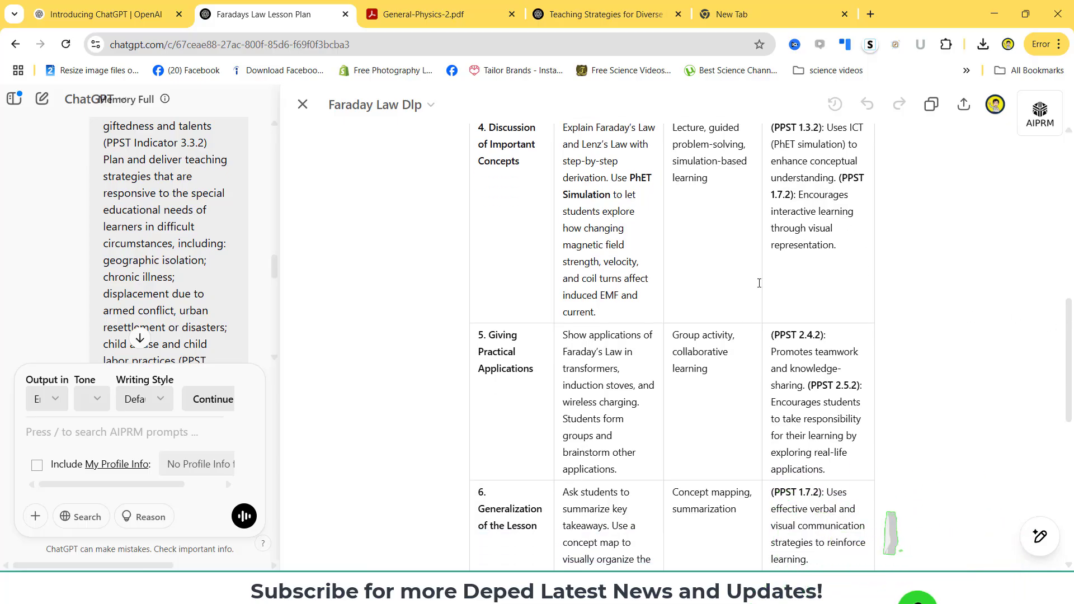
left_click(648, 294)
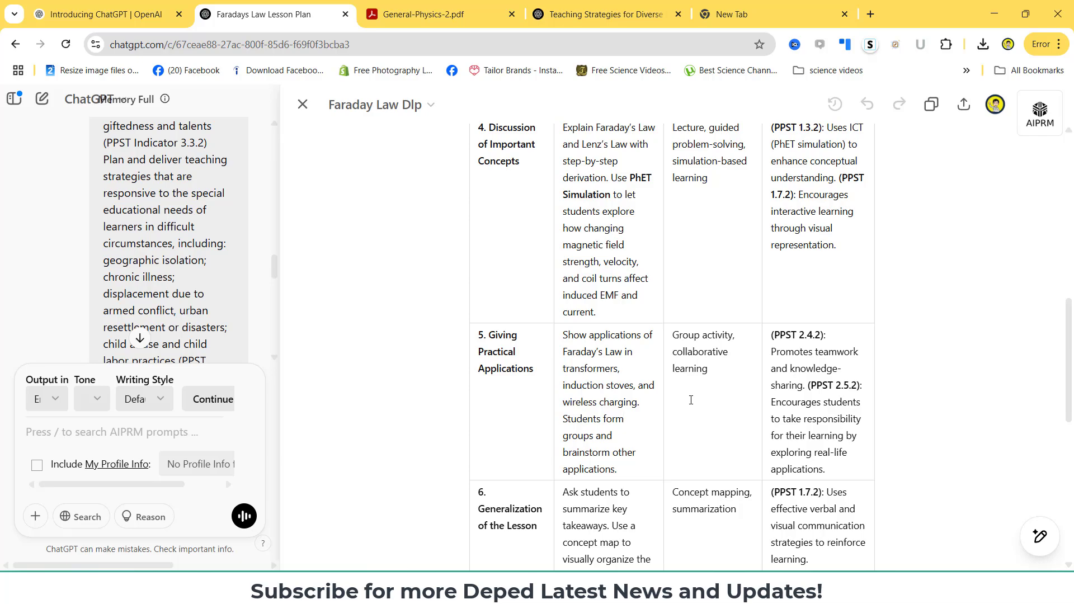
scroll(1071, 370, "down", 1)
scroll(1071, 369, "down", 2)
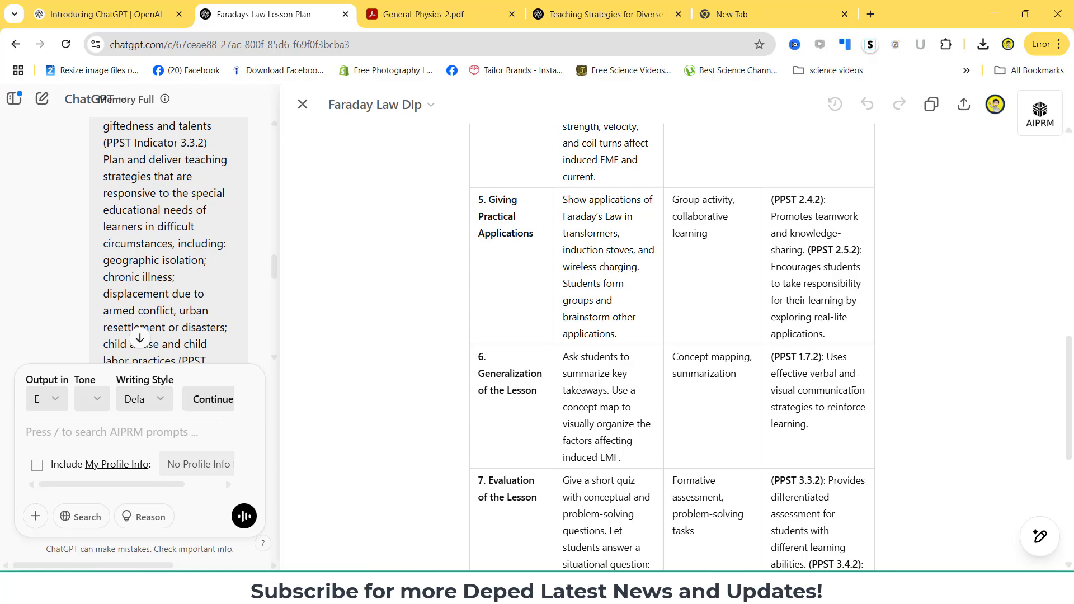
- Examine the generalization and evaluation rows and the closing paragraph, and return to the start of the lesson plan
scroll(616, 346, "down", 2)
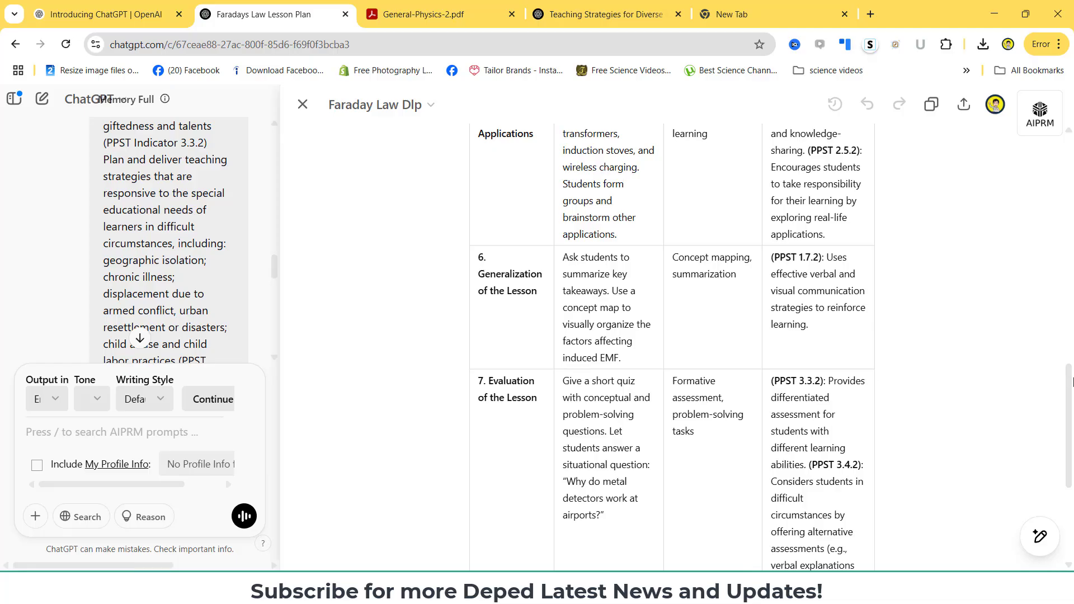
scroll(922, 385, "down", 1)
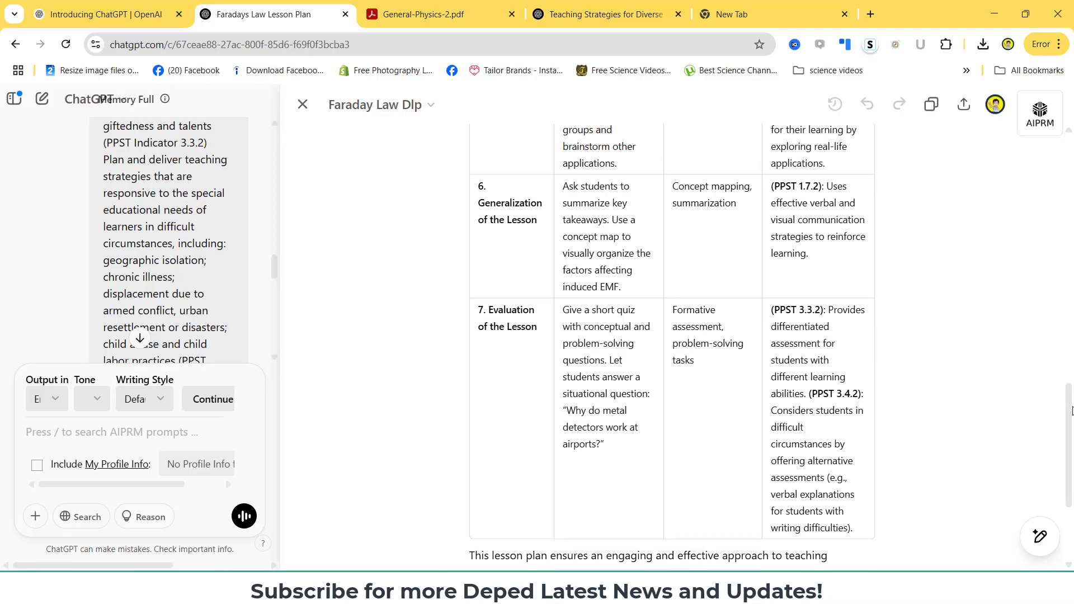
scroll(942, 390, "down", 1)
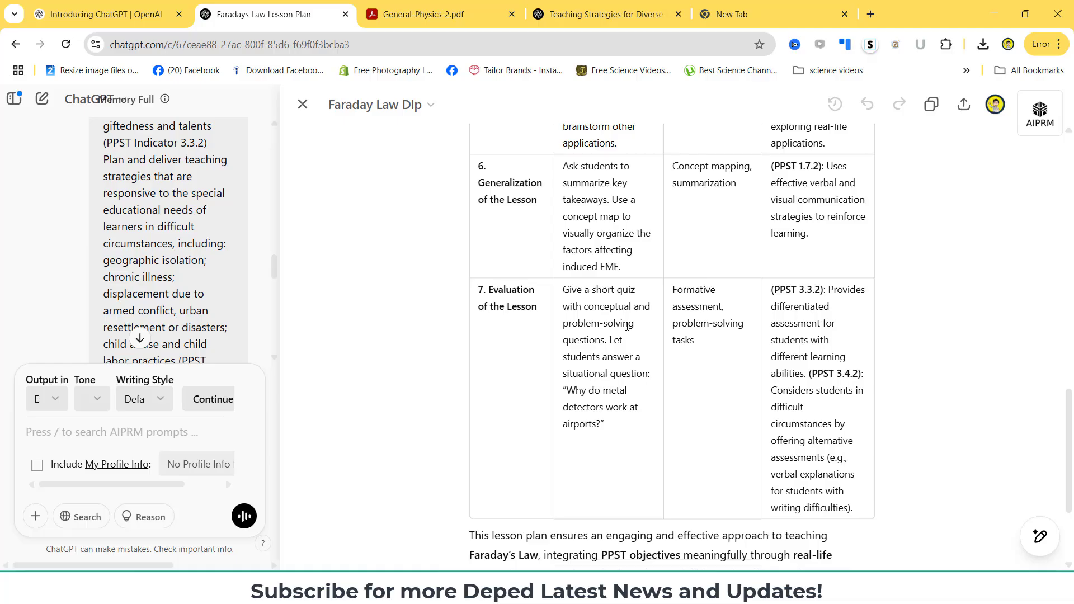
left_click_drag(637, 327, 563, 326)
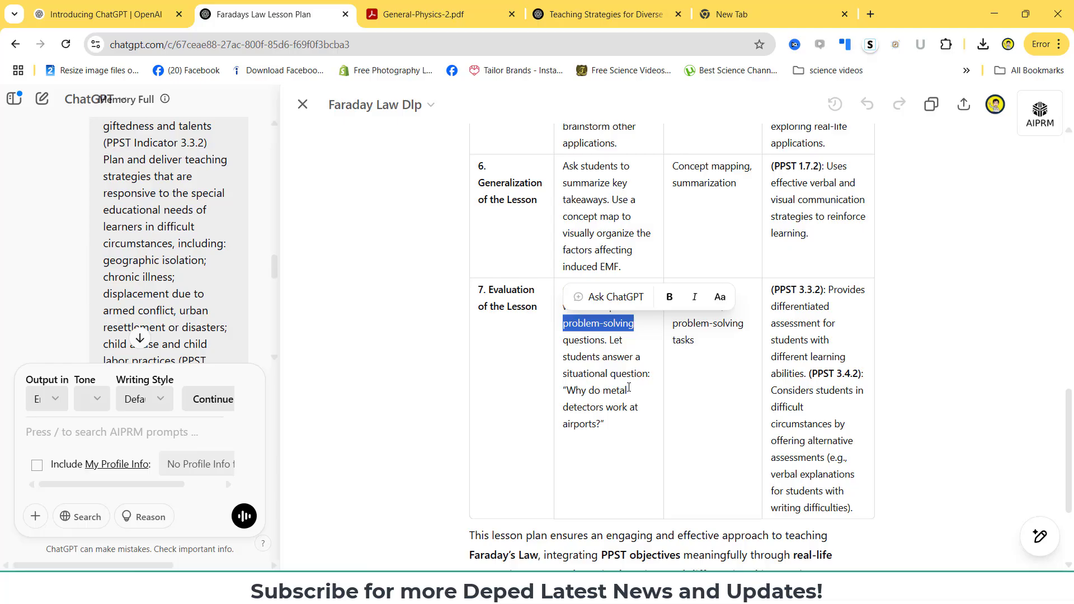
left_click(638, 395)
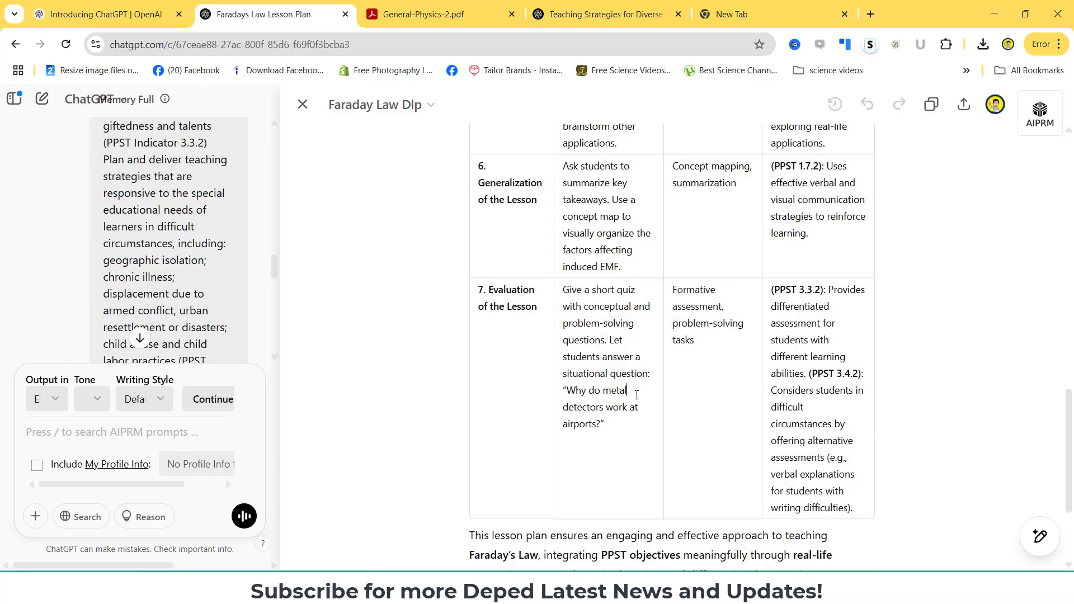
left_click(640, 342)
left_click(613, 425)
scroll(1067, 431, "down", 2)
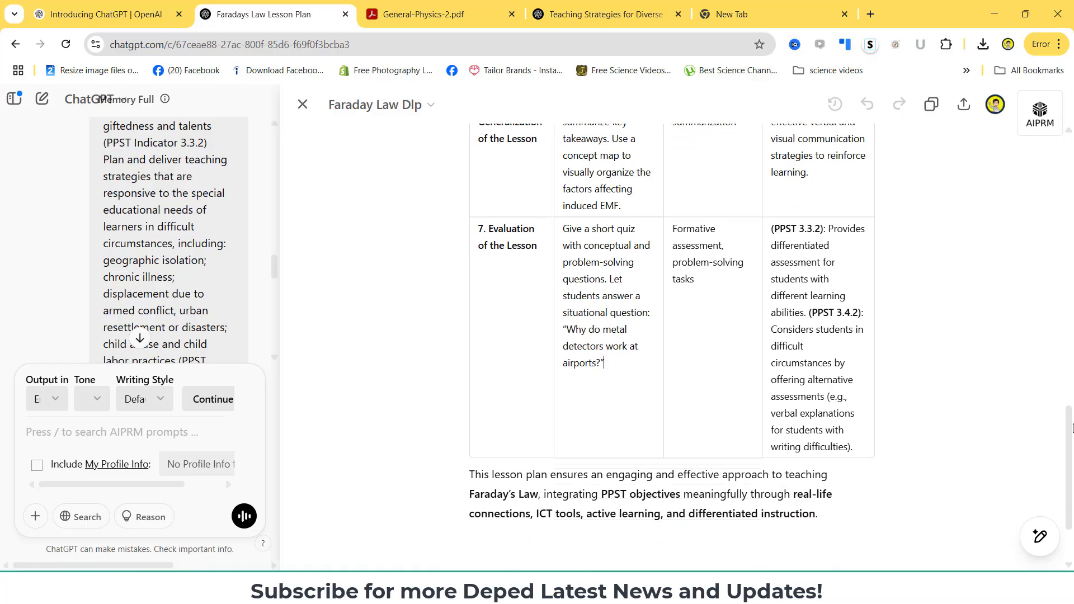
left_click_drag(1058, 432, 1062, 345)
scroll(970, 259, "up", 10)
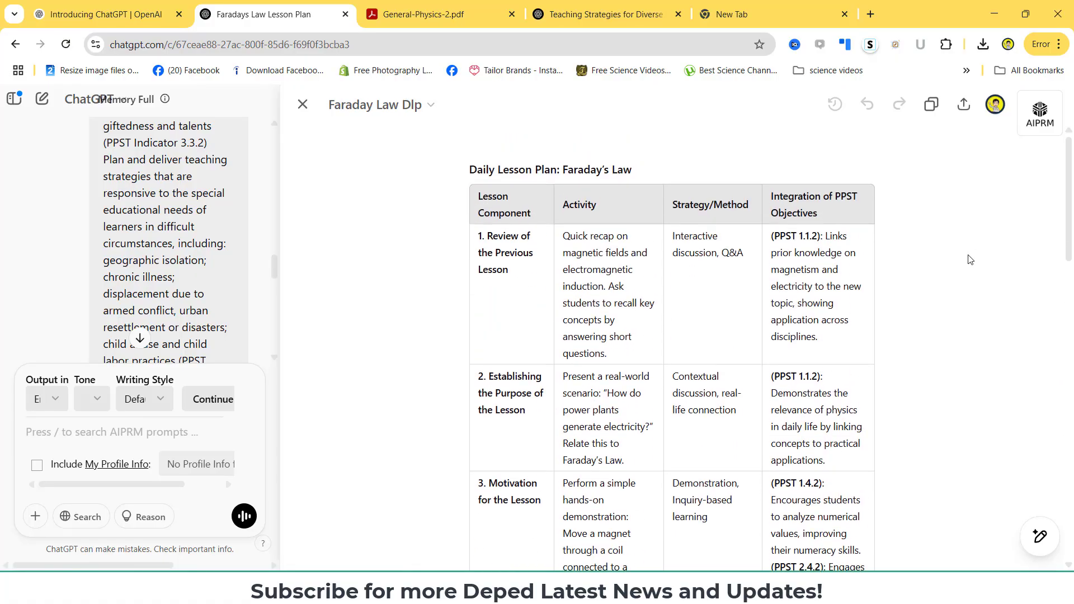